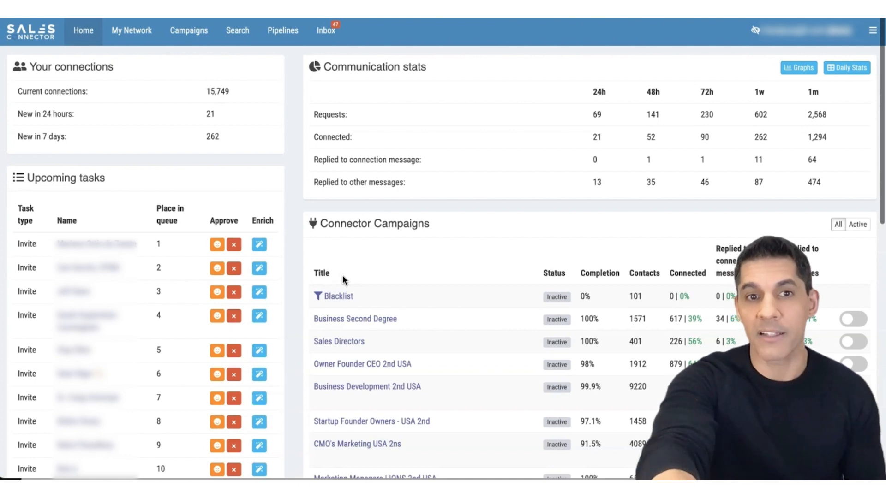
- Review the Blacklist campaigns in the Connector Campaigns and Messenger Campaigns lists on the home dashboard
left_click(322, 298)
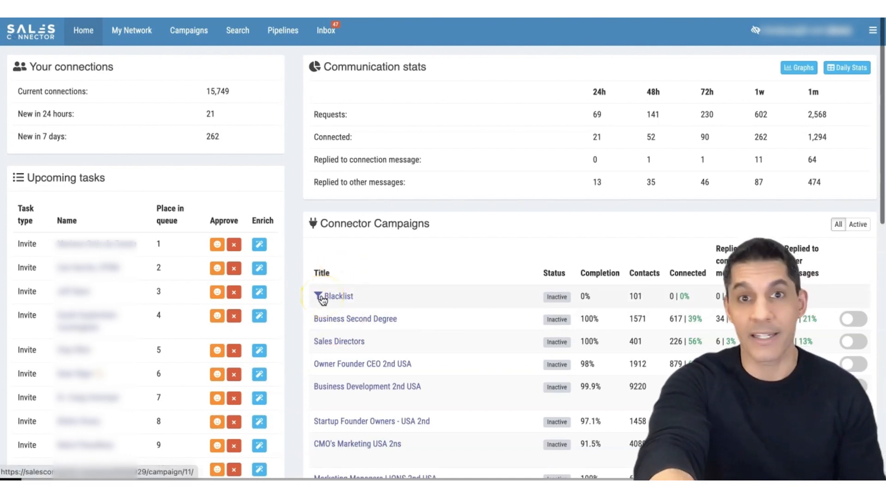
scroll(322, 300, "down", 10)
left_click(358, 369)
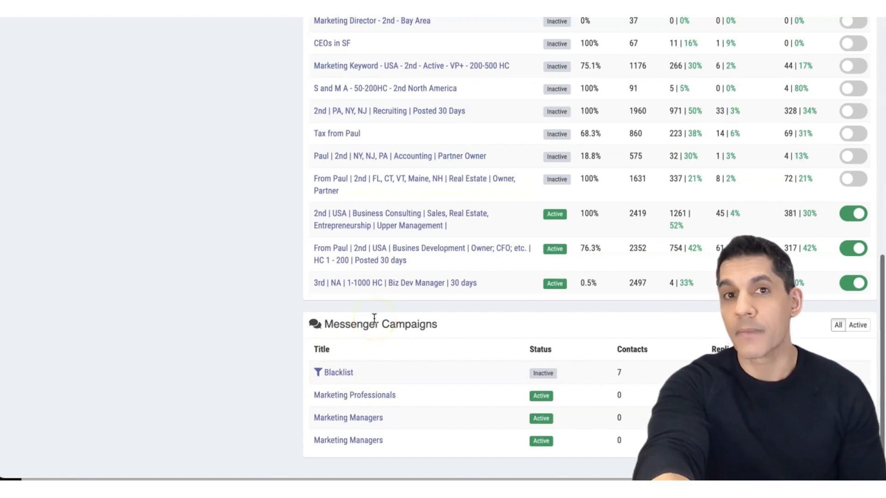
left_click(391, 324)
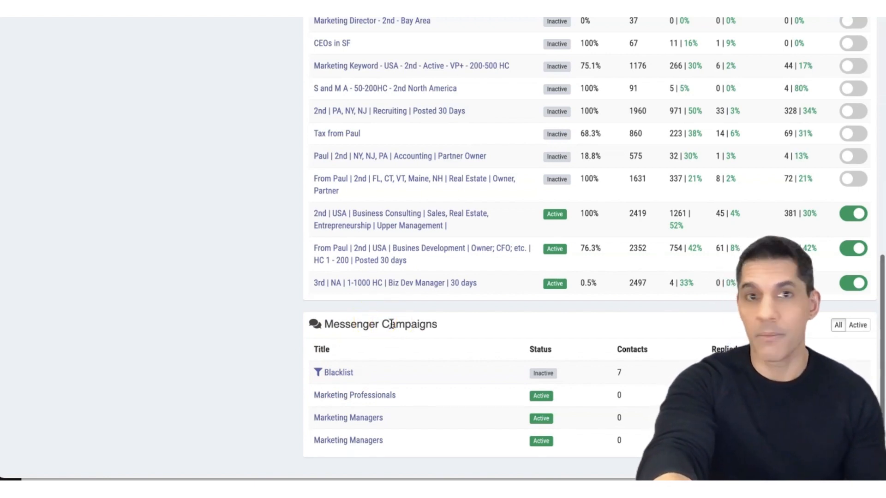
scroll(391, 324, "up", 12)
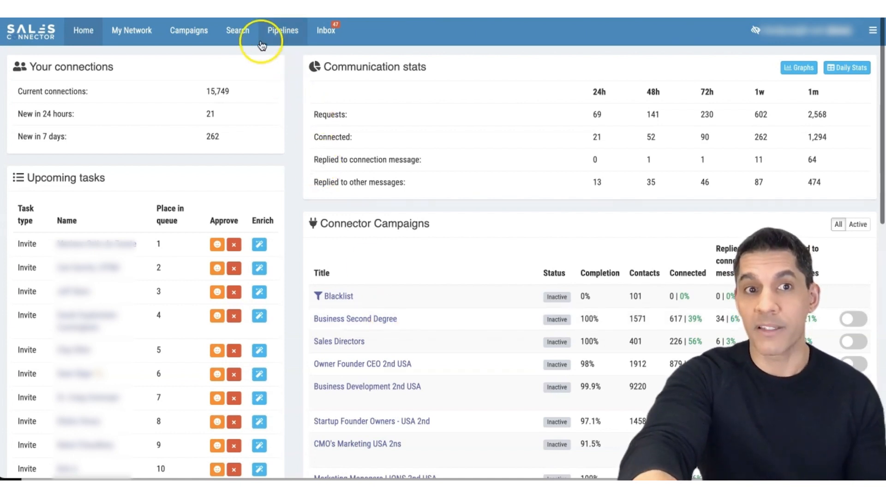
- Open the expanded filter options for the contacts of the Entrepreneurs - USA search
left_click(243, 32)
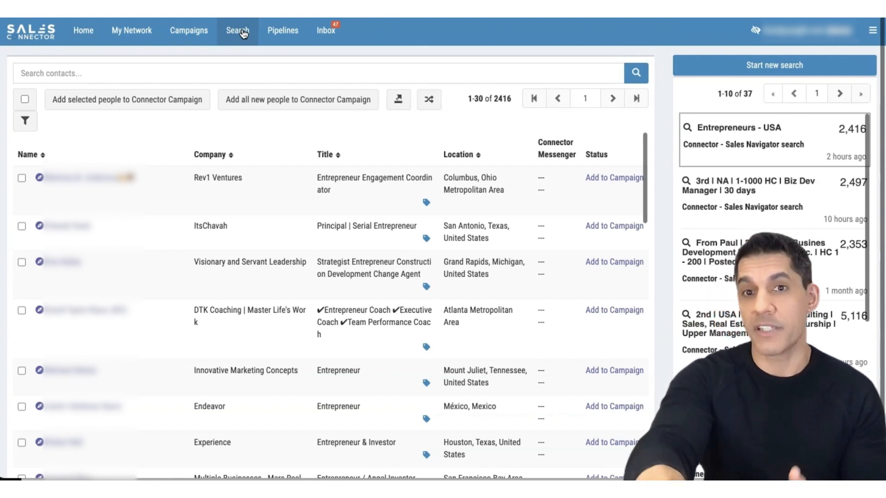
mouse_move(731, 143)
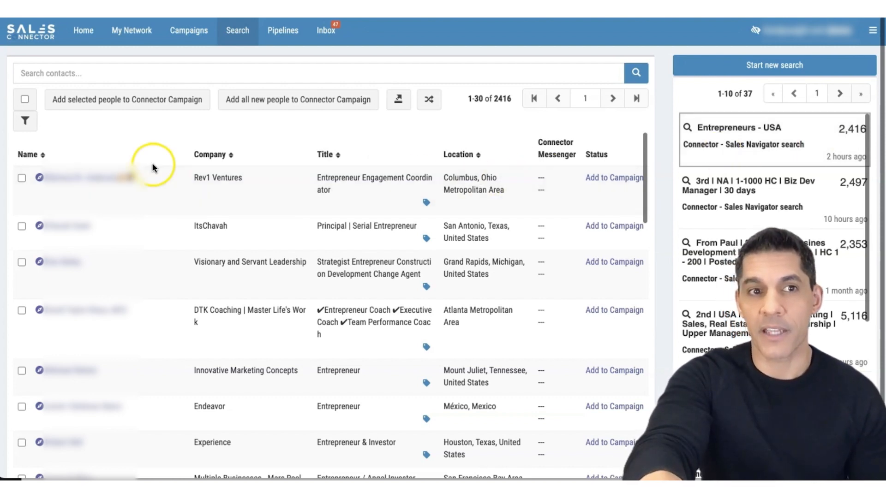
left_click(25, 124)
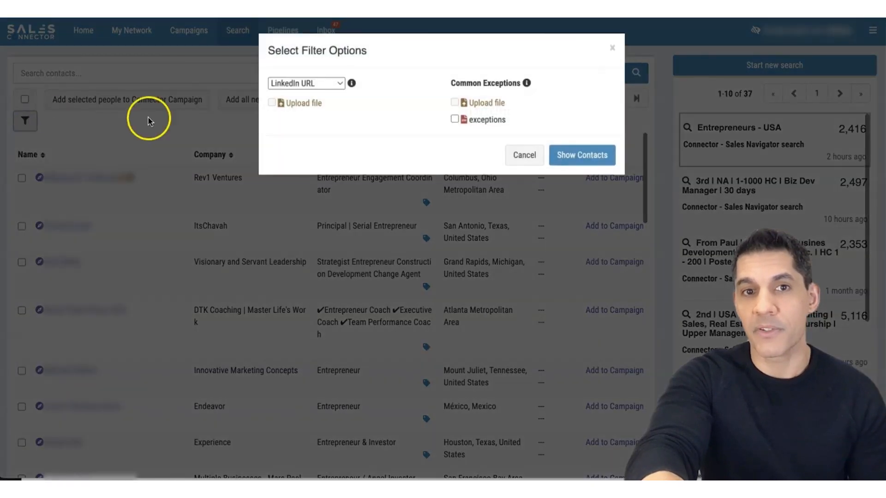
- Try the Name Only and Company Only filter types in turn
left_click(337, 84)
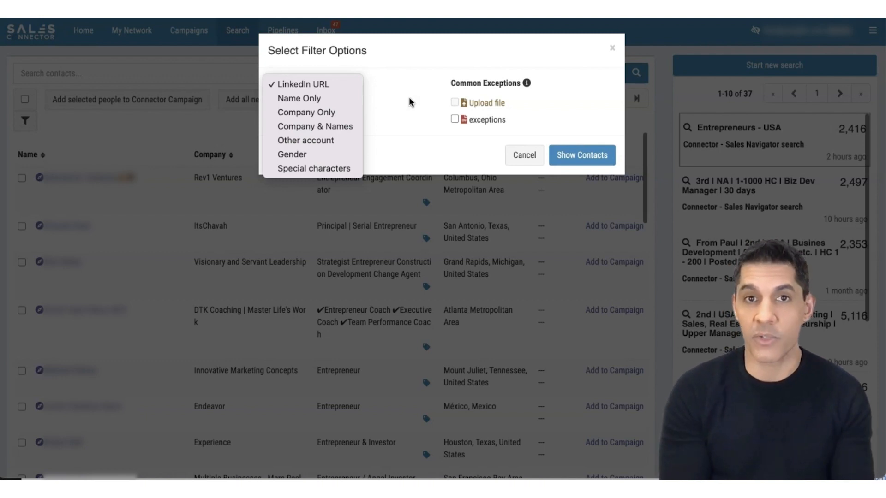
left_click(344, 99)
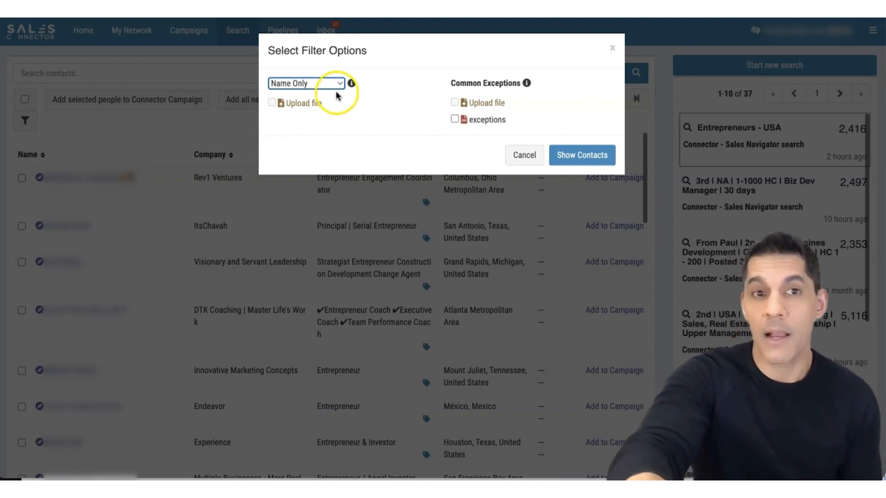
left_click(335, 88)
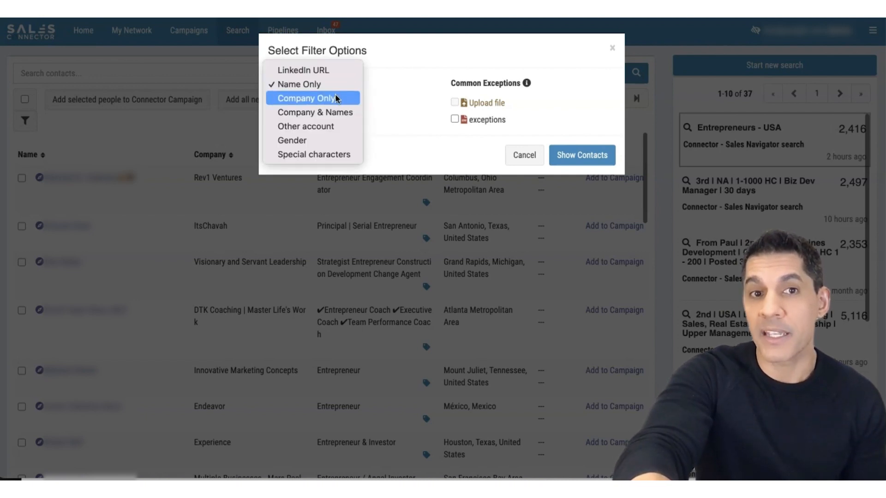
left_click(335, 99)
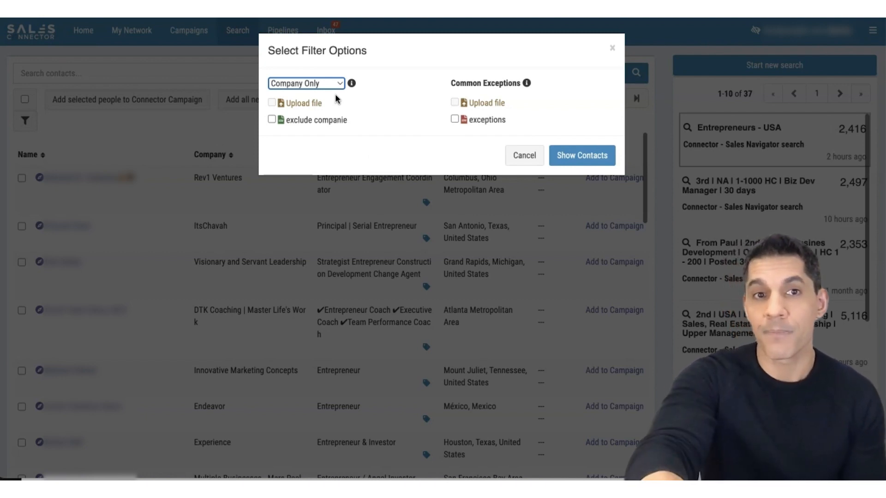
- Filter the contacts by Company & Names against the 2020 Nov 10 Ushe file with the exceptions file applied, and show the contacts
left_click(335, 84)
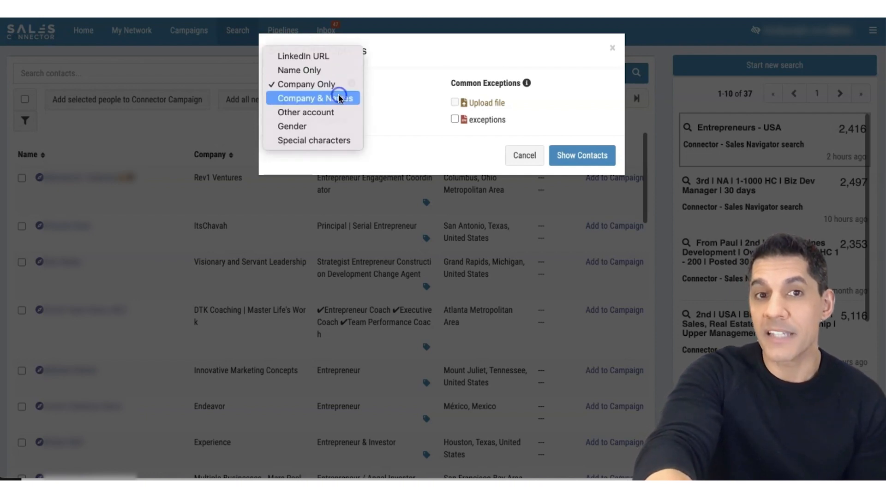
left_click(338, 96)
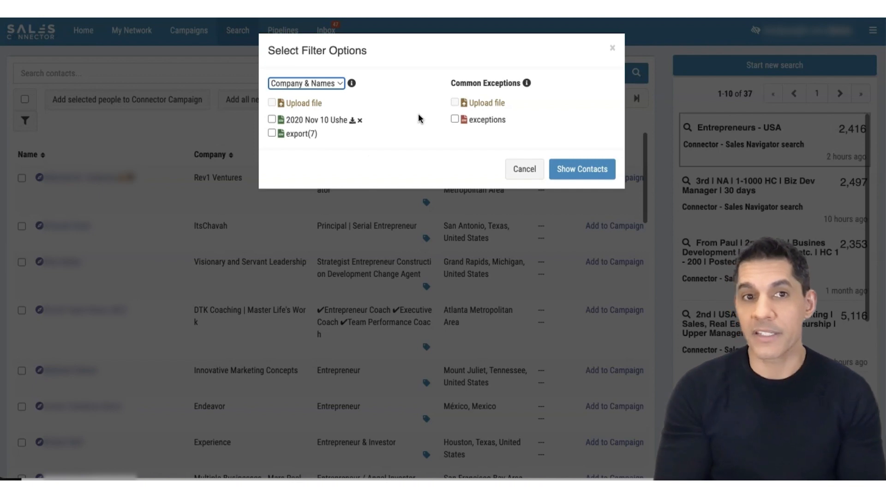
left_click(271, 119)
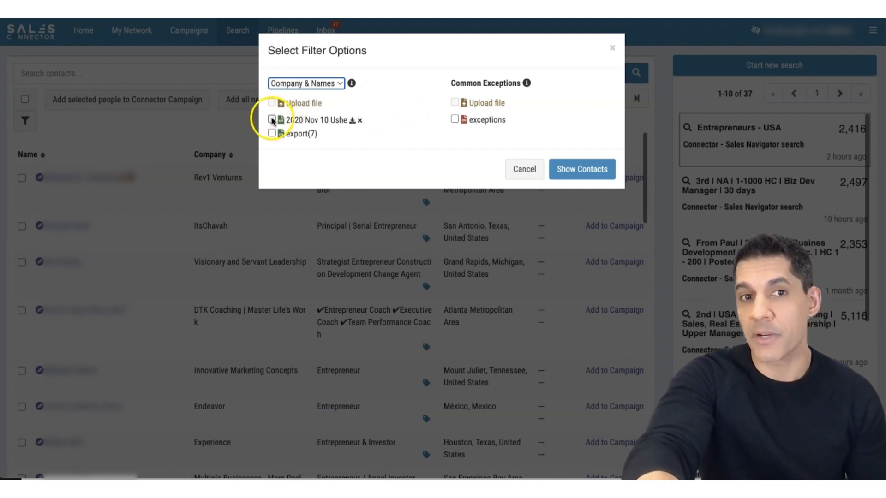
left_click(454, 119)
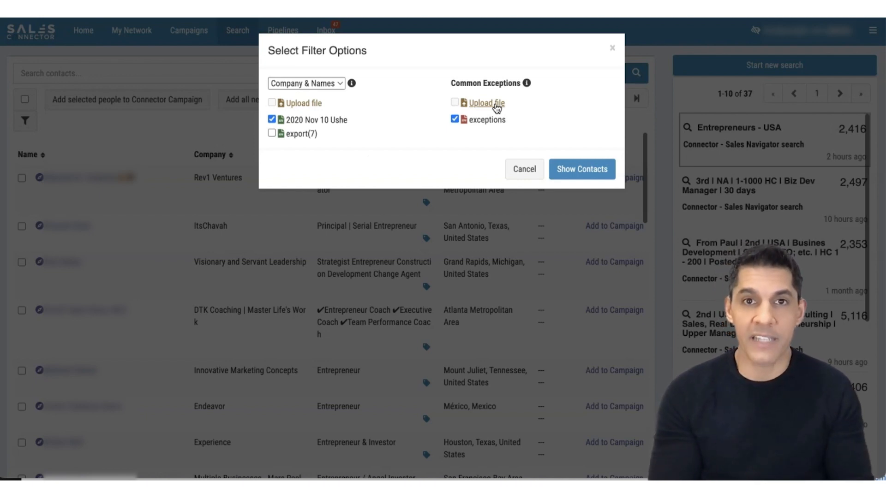
left_click(576, 167)
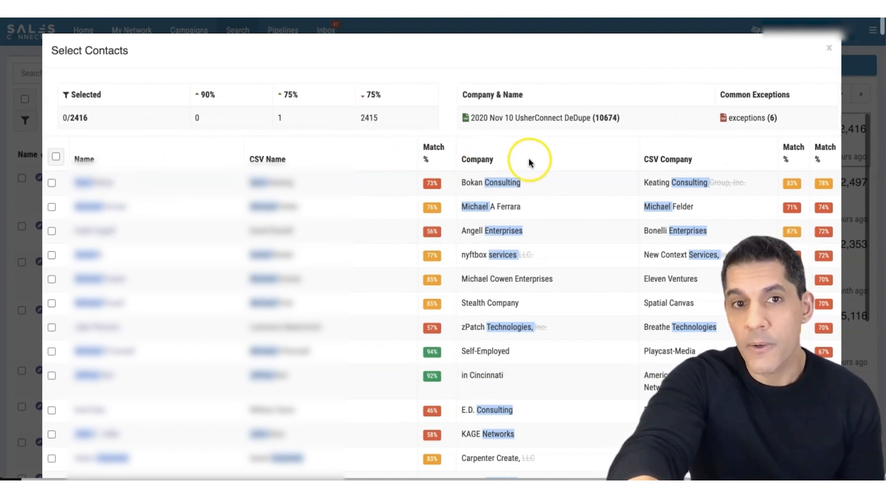
- Review the company and name matches and leave only the nyftbox services contact selected
scroll(641, 200, "down", 7)
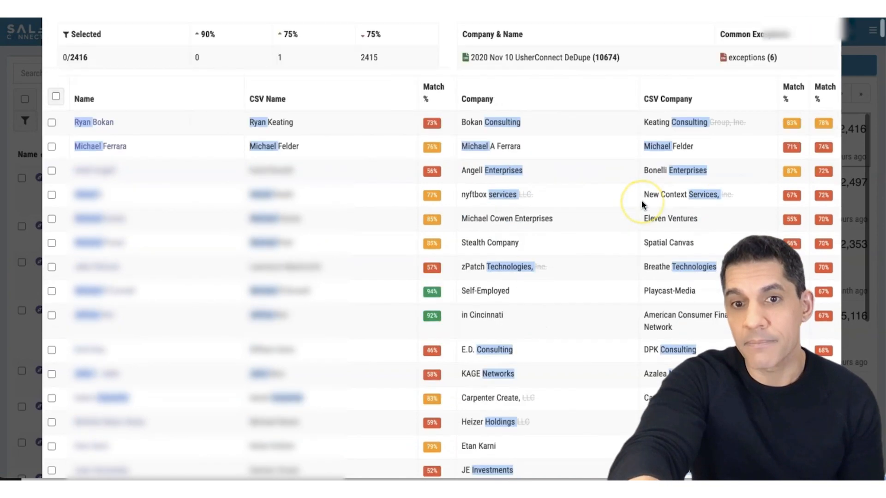
scroll(641, 200, "up", 7)
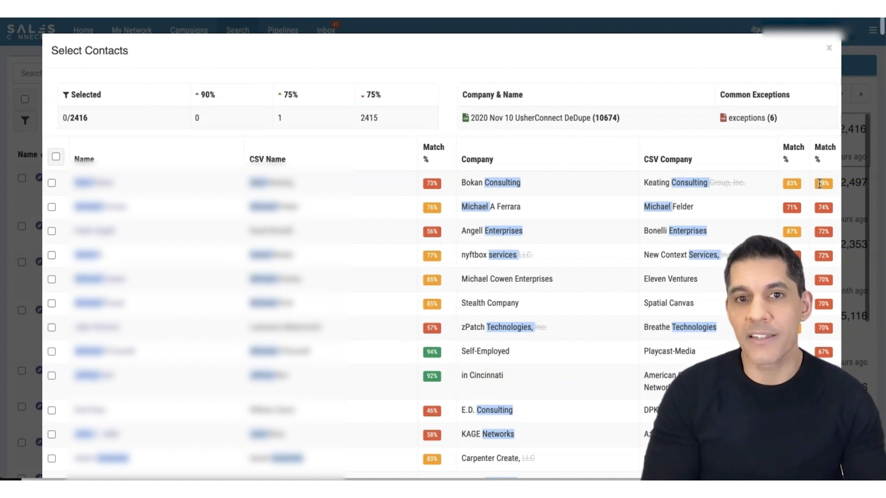
left_click(52, 183)
left_click(52, 207)
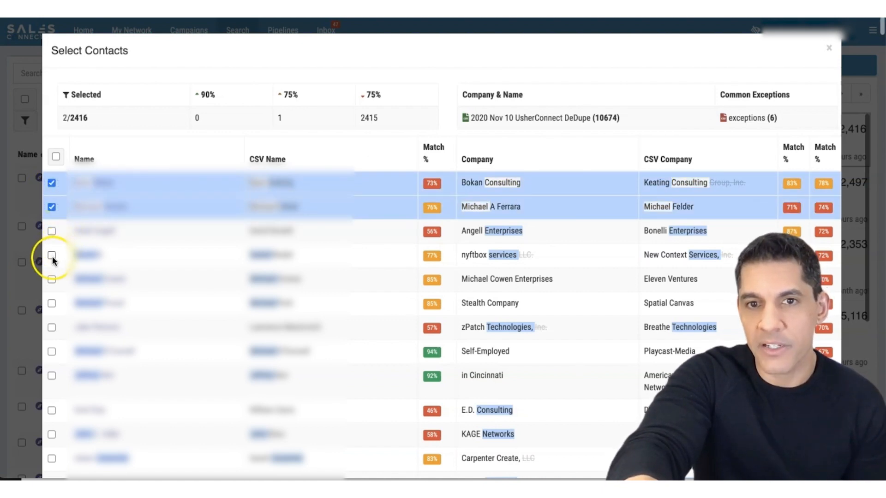
left_click(52, 256)
left_click(52, 208)
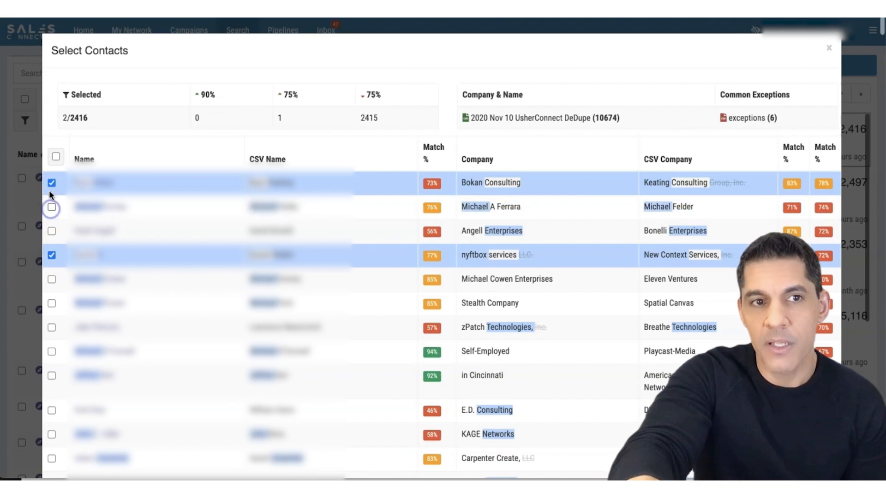
left_click(52, 183)
- Move the selected contact to the Blacklist connector campaign and check its status in the search list
scroll(297, 300, "down", 5)
scroll(298, 302, "down", 20)
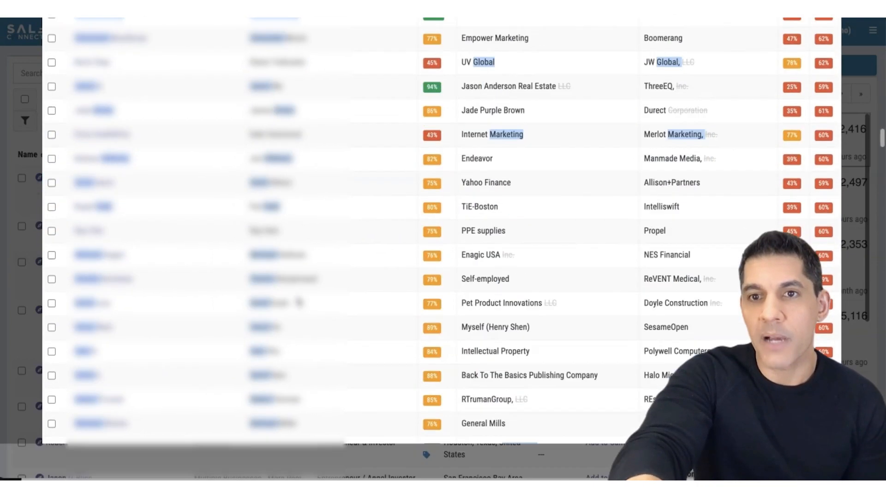
scroll(299, 302, "down", 15)
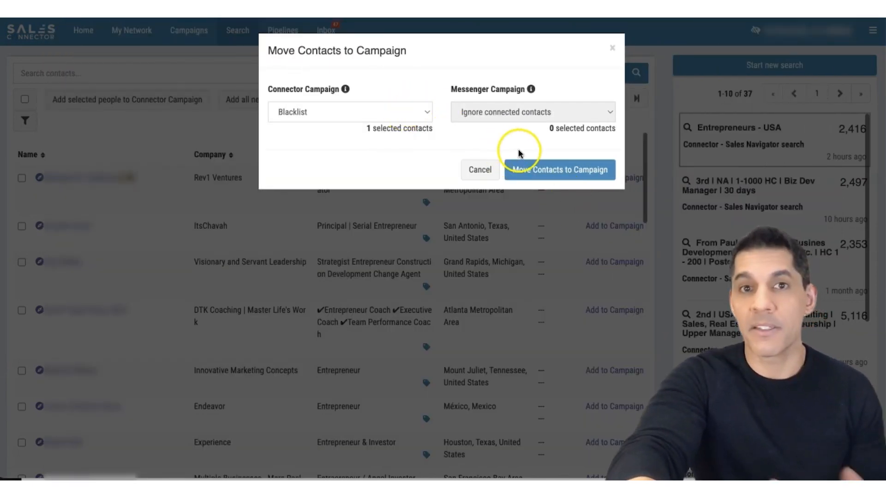
left_click(564, 167)
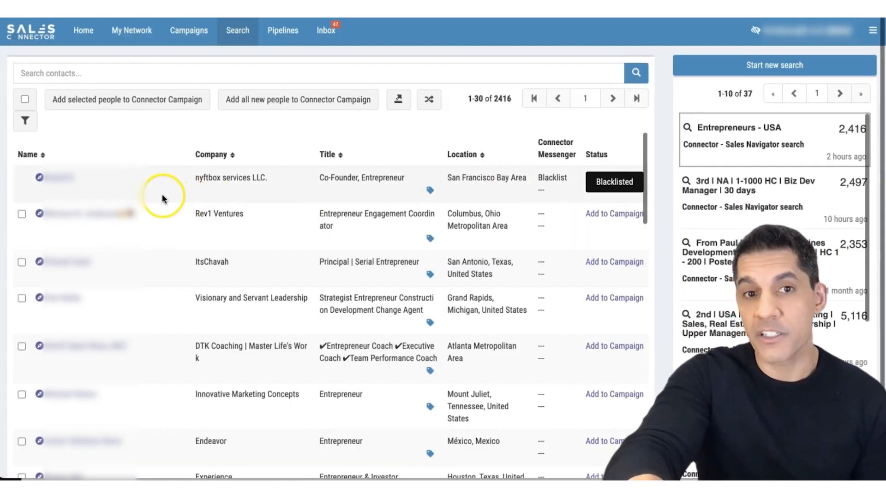
mouse_move(625, 187)
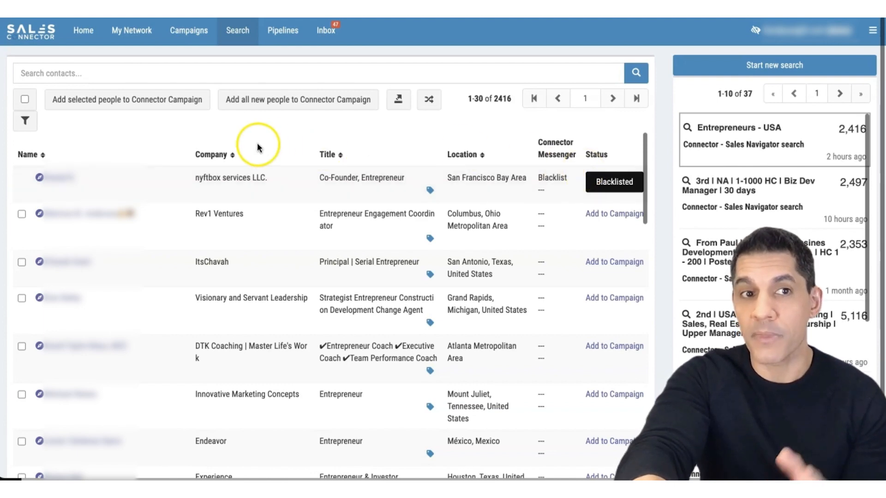
- Filter the search contacts by gender Female, view the matching contacts, and close the list without moving them
left_click(26, 121)
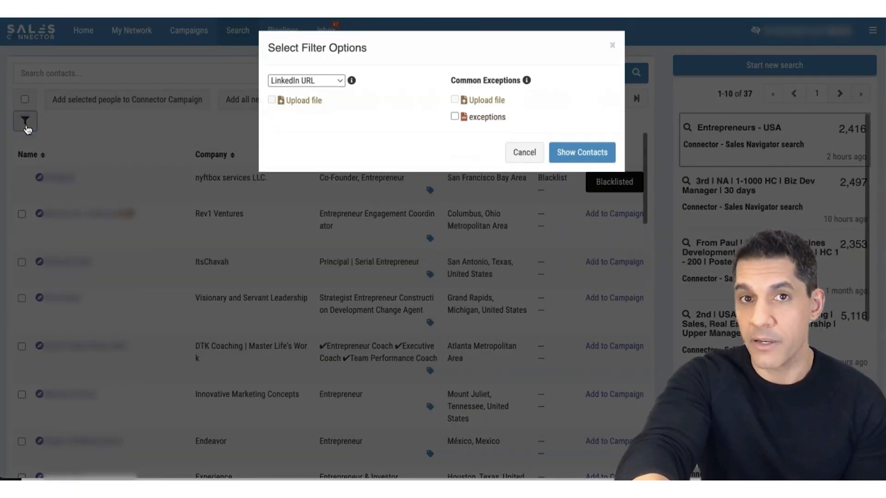
left_click(328, 87)
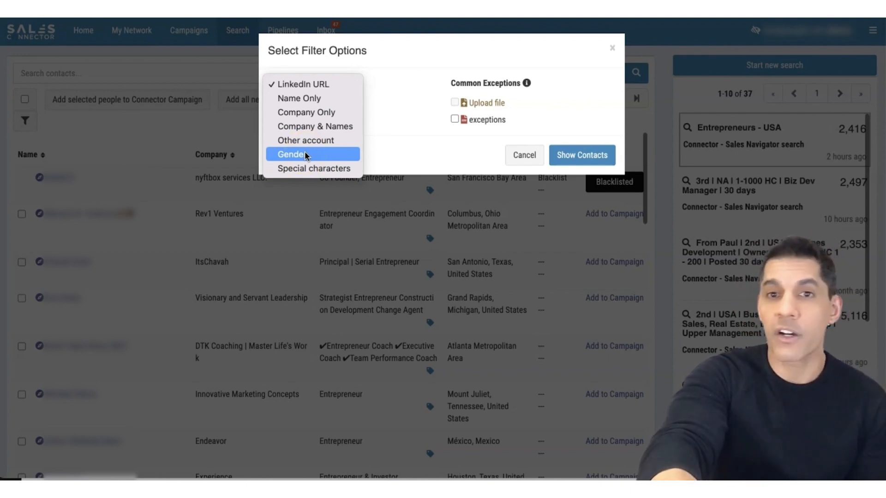
left_click(328, 152)
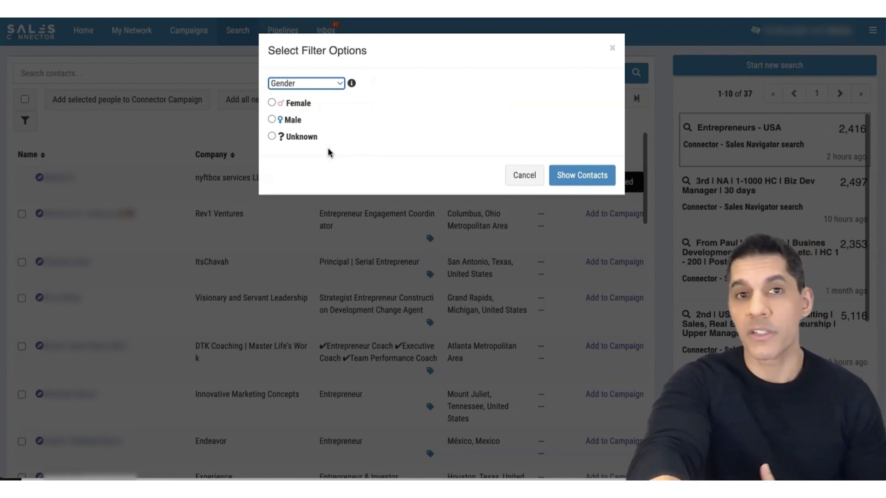
left_click(273, 119)
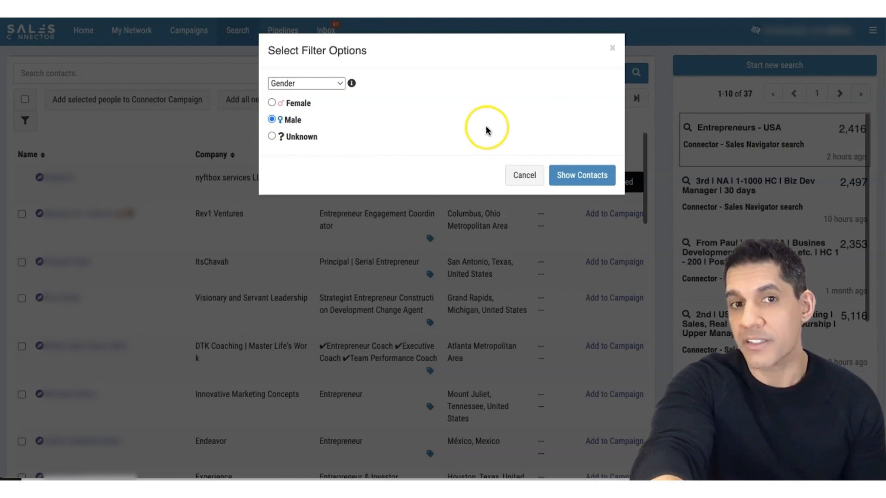
left_click(272, 103)
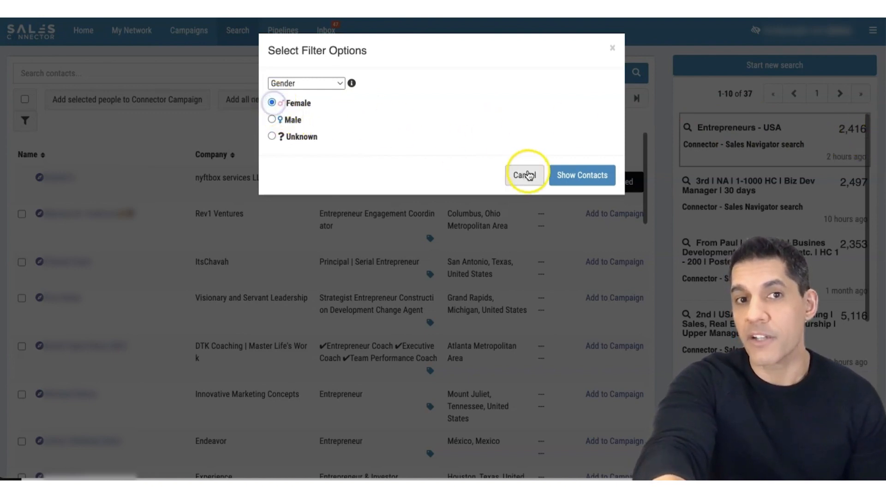
left_click(588, 177)
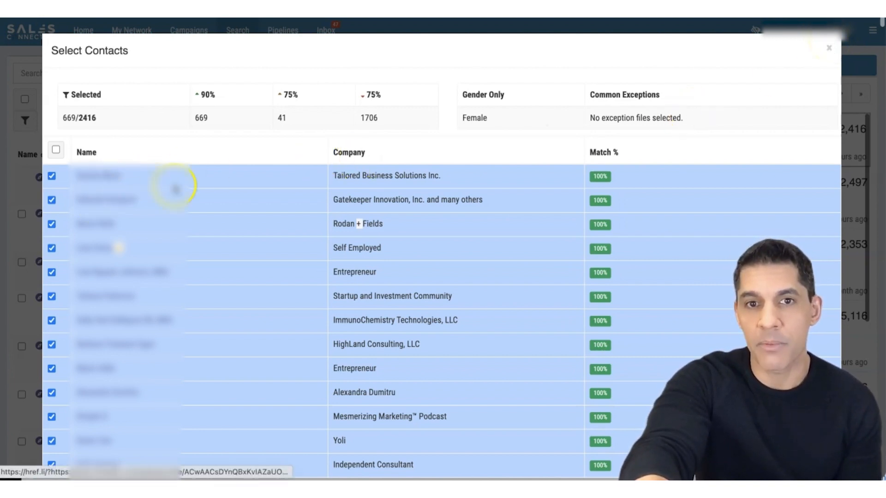
left_click(828, 48)
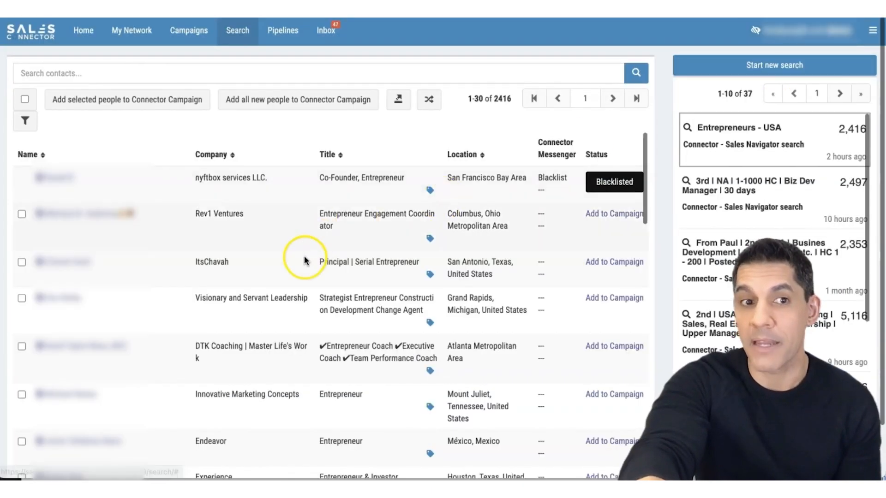
- Filter the search contacts by Special characters and look through the matching contacts
left_click(25, 121)
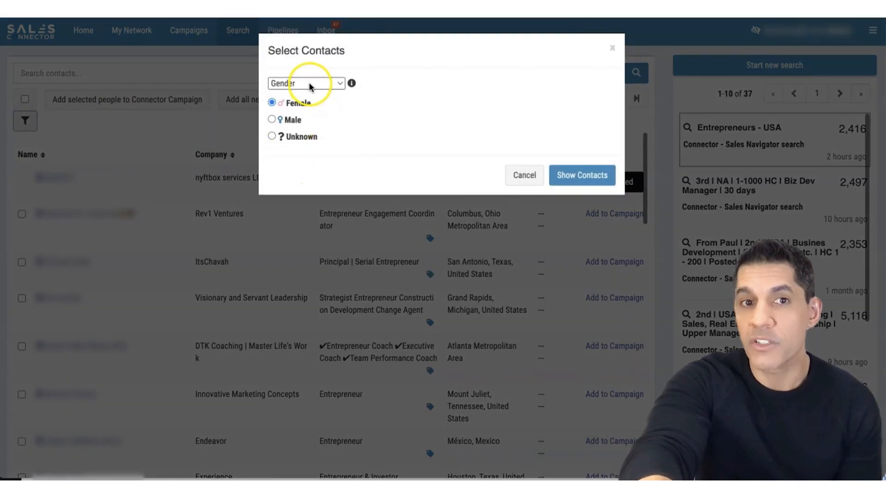
left_click(312, 78)
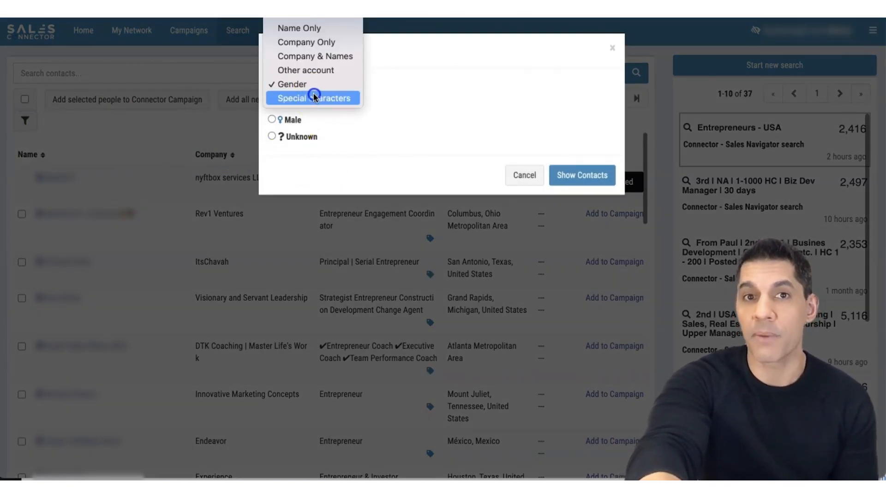
left_click(313, 99)
left_click(597, 146)
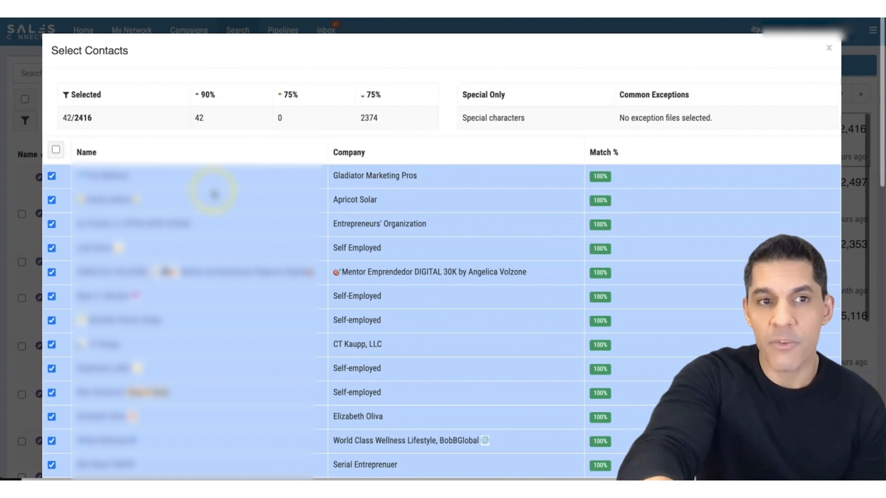
scroll(186, 290, "down", 3)
scroll(186, 289, "down", 10)
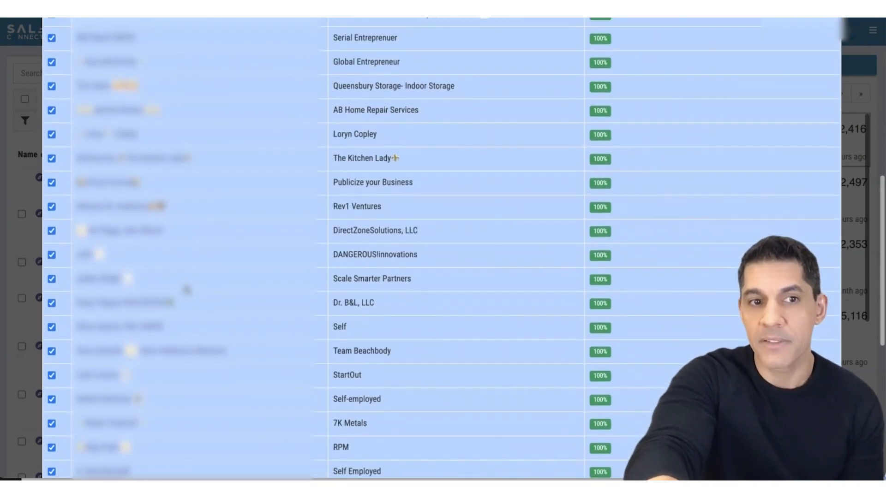
- Review the special-character matches, move them to the Blacklist connector campaign, and check their status in the search list
scroll(186, 290, "up", 7)
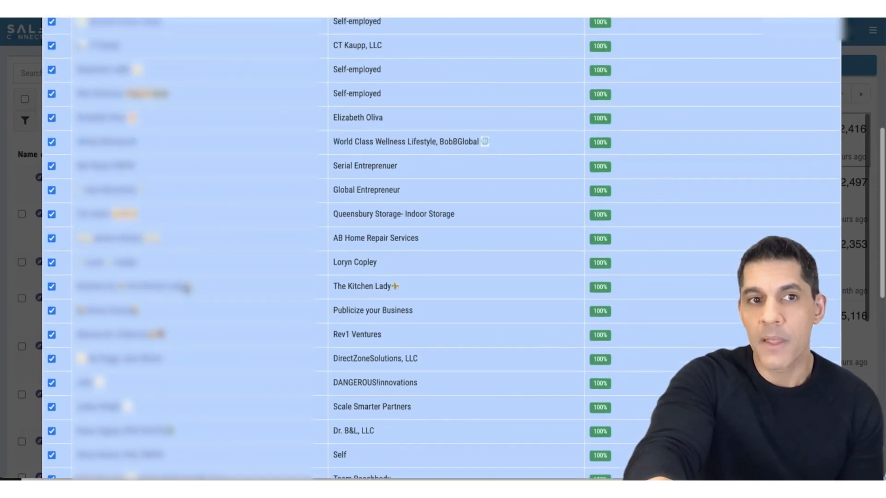
scroll(186, 290, "up", 3)
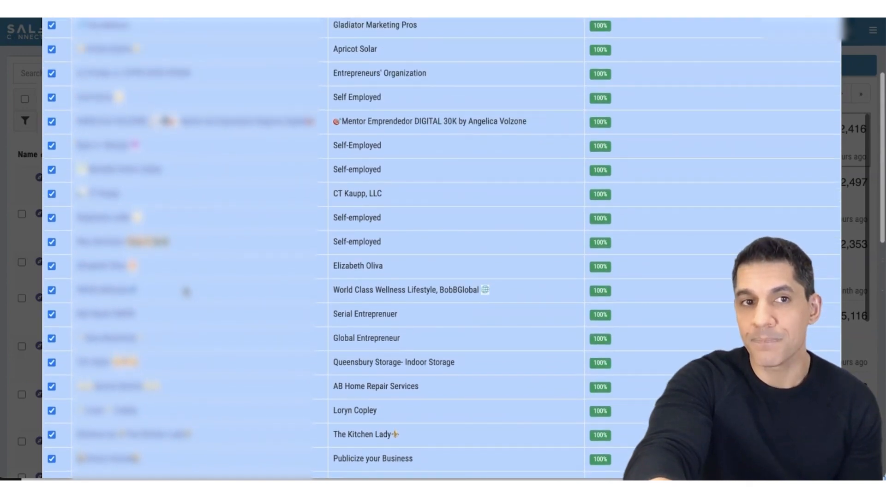
scroll(186, 292, "up", 3)
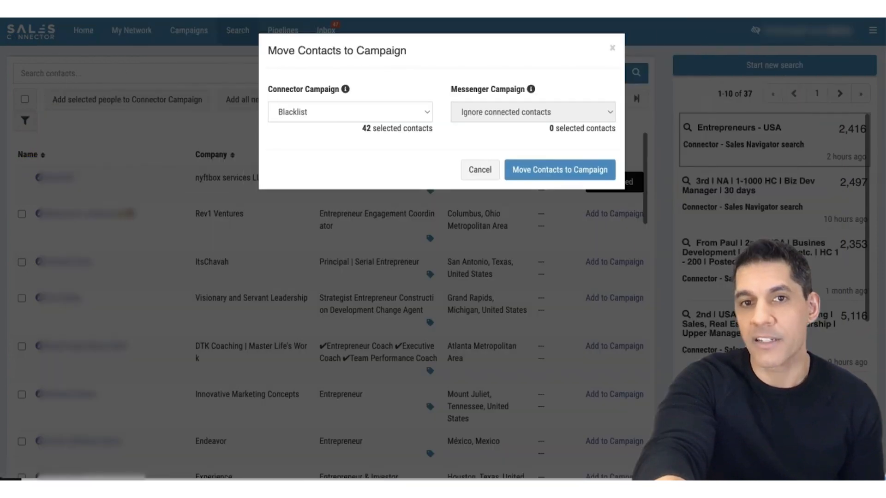
left_click(553, 180)
scroll(401, 332, "down", 2)
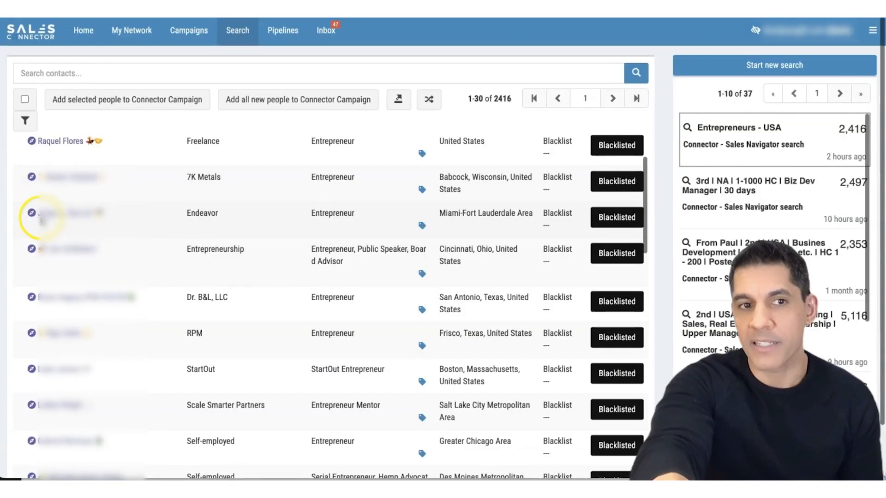
scroll(422, 317, "up", 3)
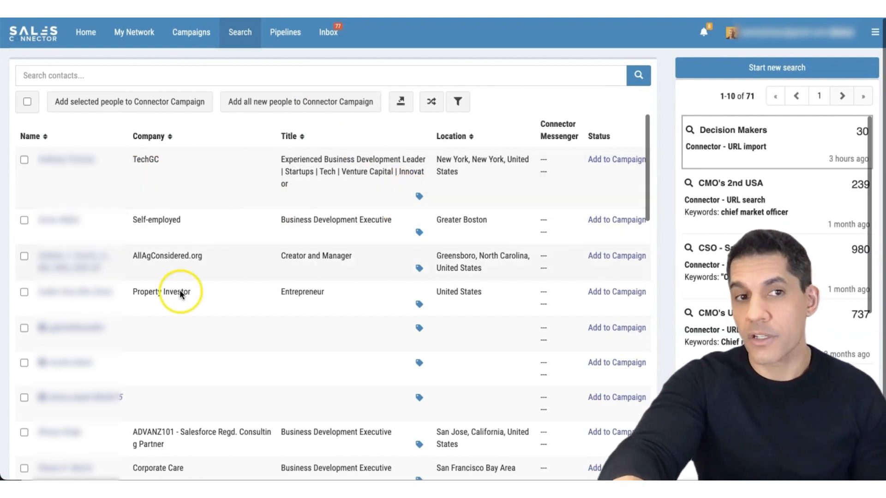
- Filter the Decision Makers search by Other account using the first listed account, view the matches, and close the list
mouse_move(682, 153)
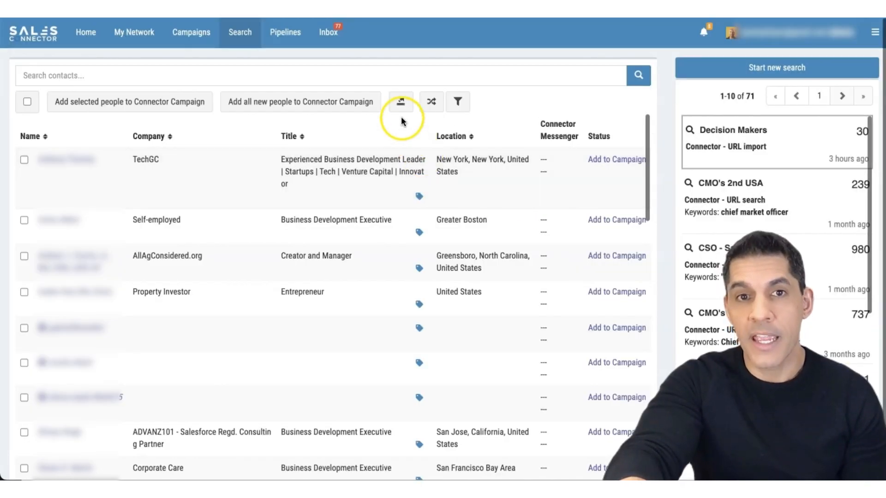
left_click(468, 112)
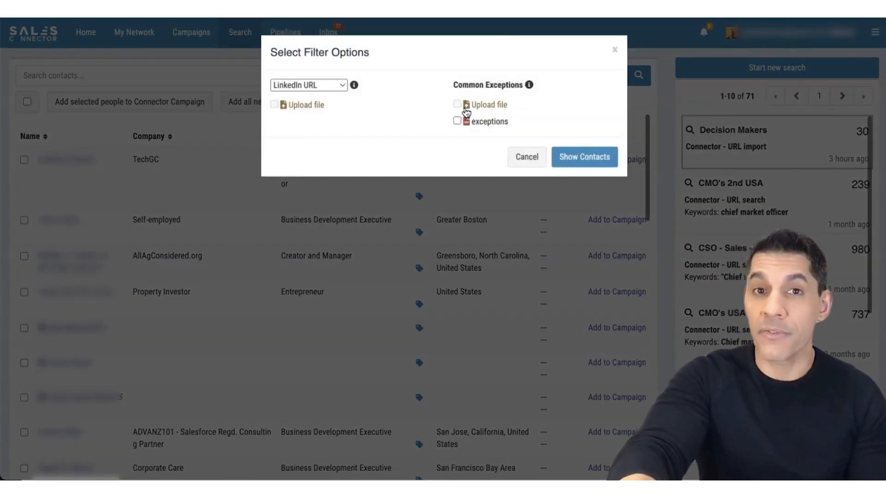
left_click(340, 86)
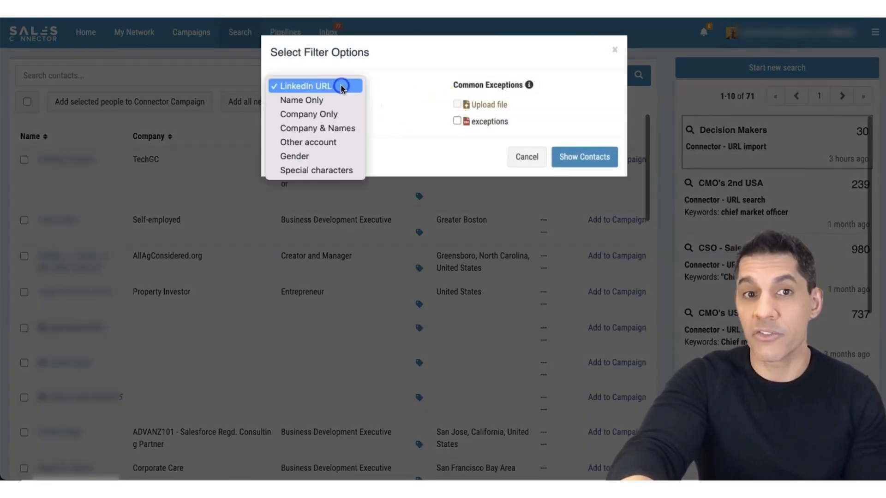
left_click(334, 142)
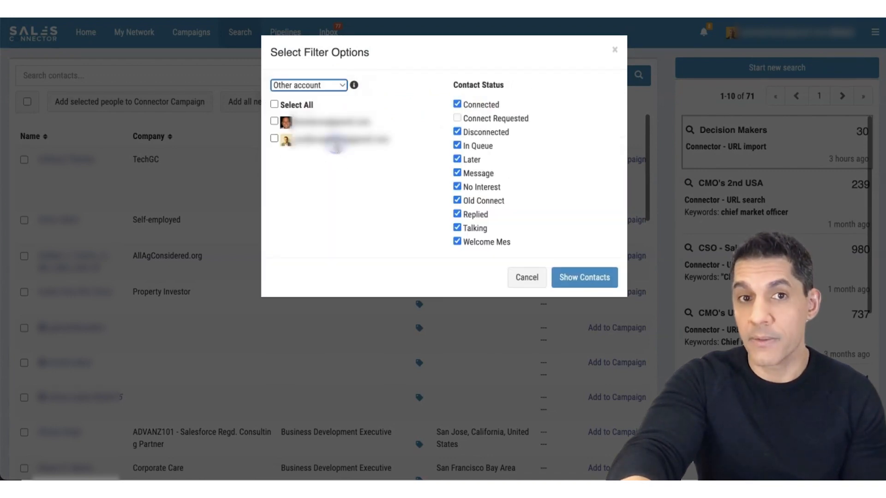
left_click(274, 121)
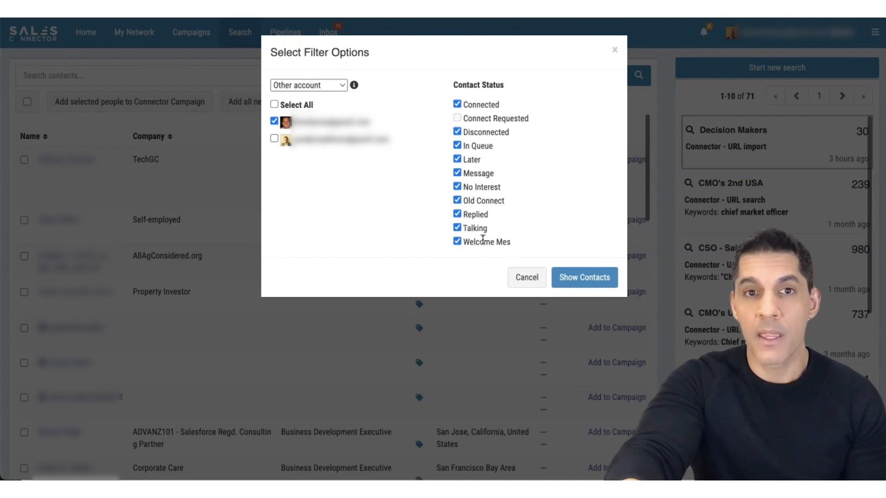
left_click(572, 278)
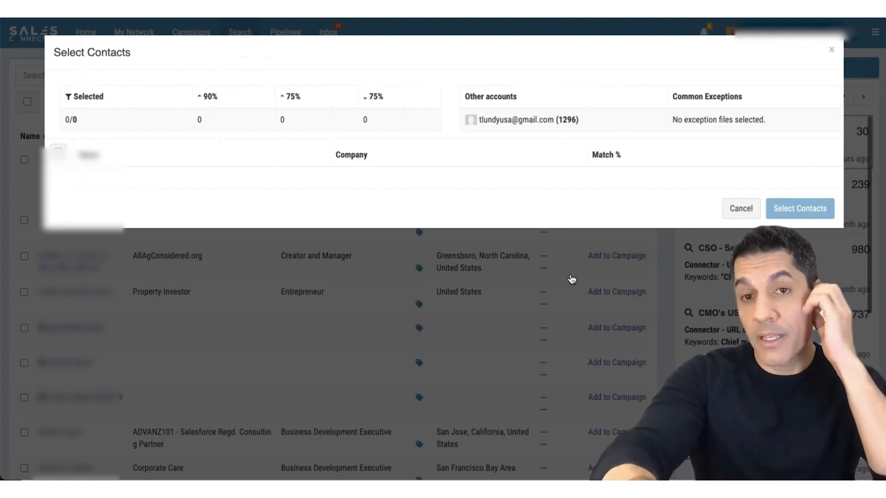
left_click(831, 50)
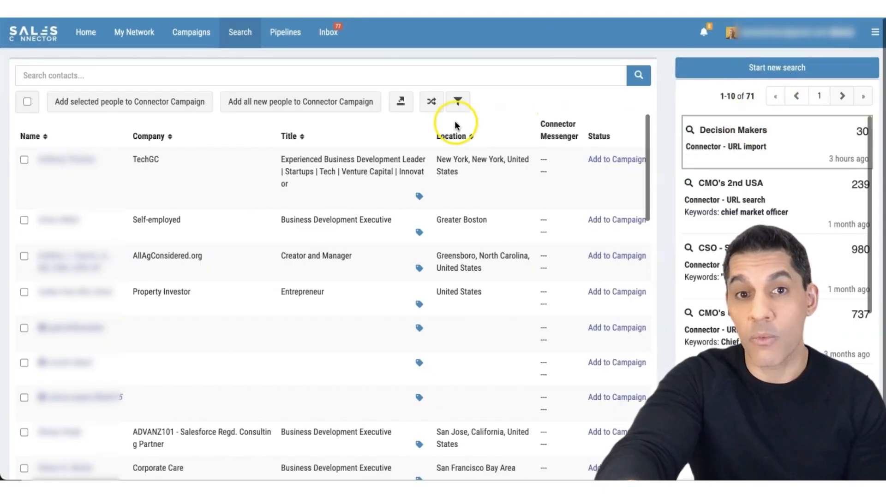
- Filter the Decision Makers search against the second listed other account and look through the matching contacts
left_click(458, 104)
left_click(274, 139)
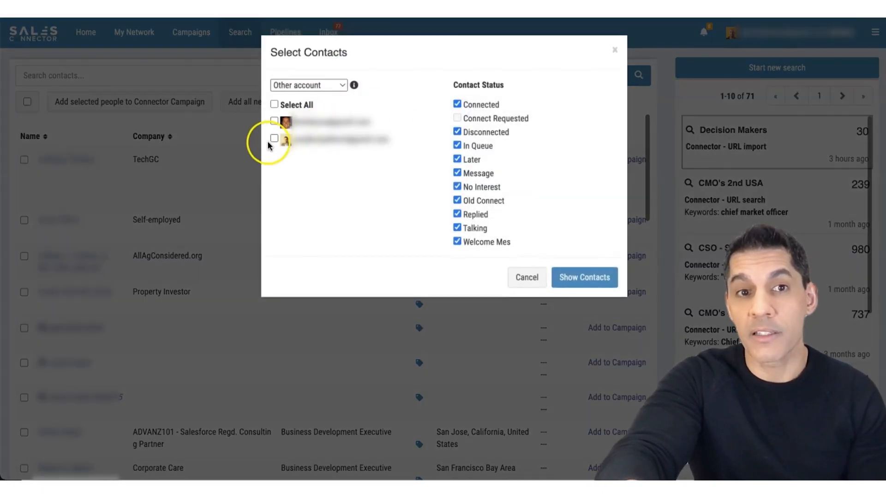
left_click(598, 277)
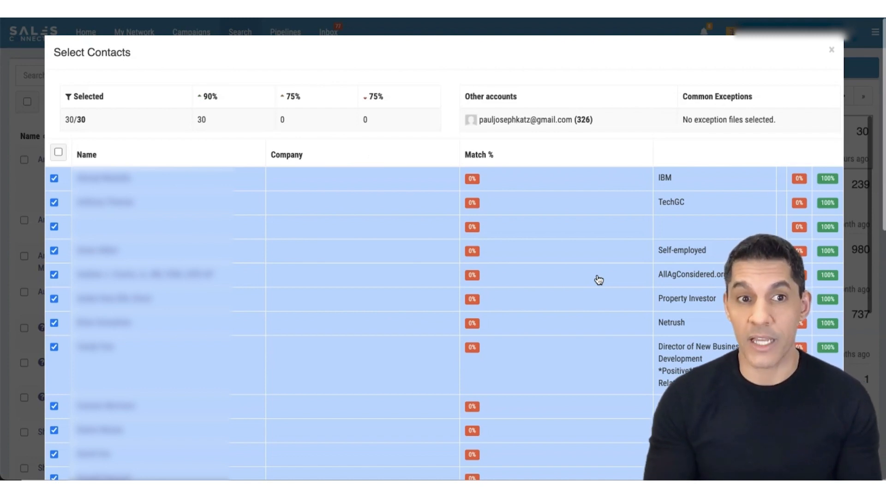
scroll(215, 352, "down", 10)
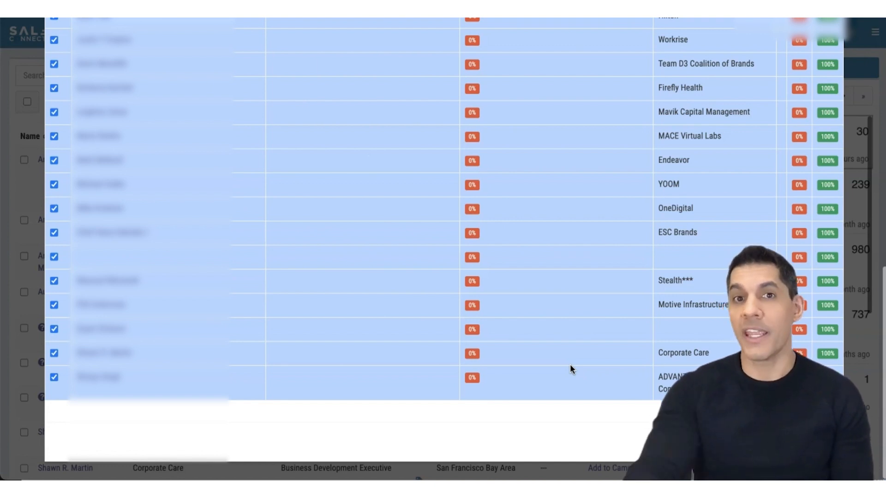
left_click(425, 264)
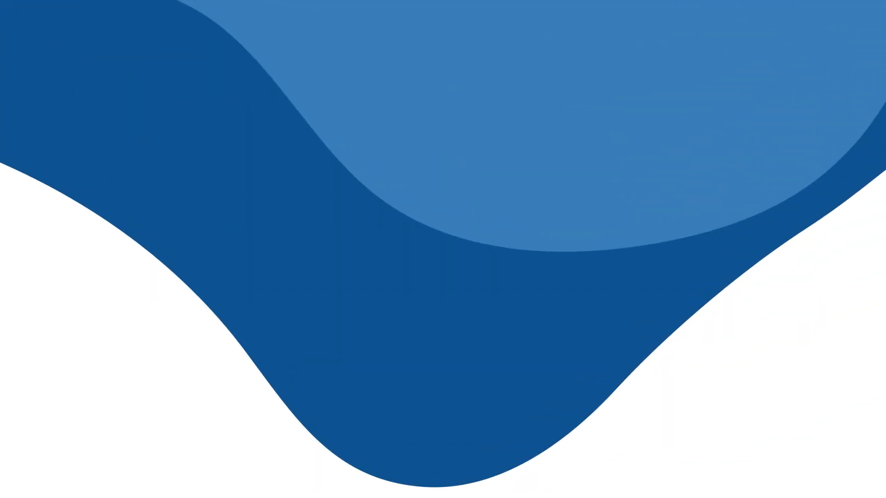